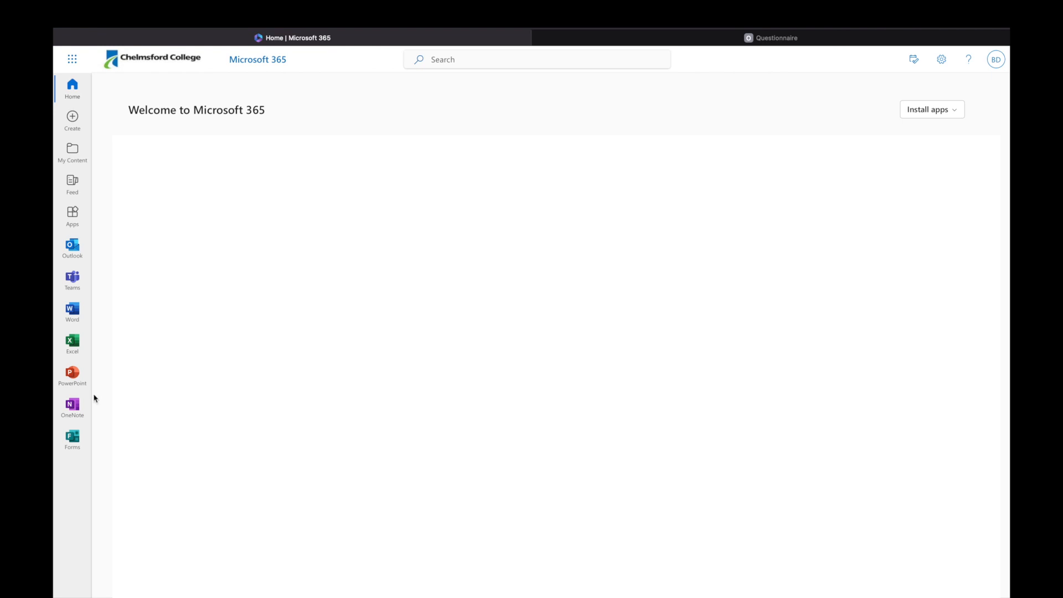
In Microsoft Forms, create a new form titled "Questionnaire" with the description "To gather information for my media project".
left_click(73, 438)
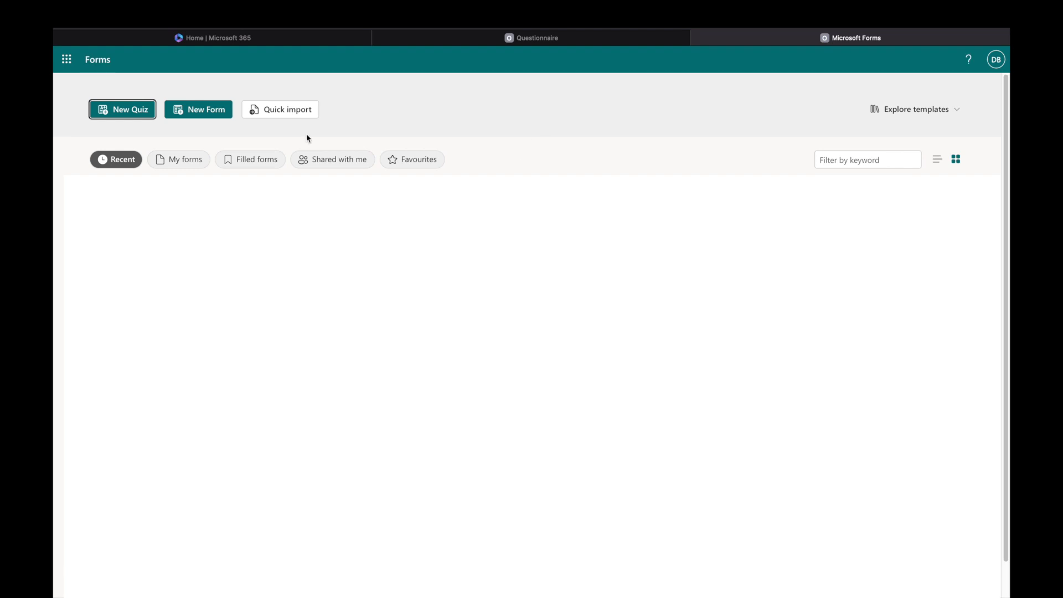
left_click(198, 111)
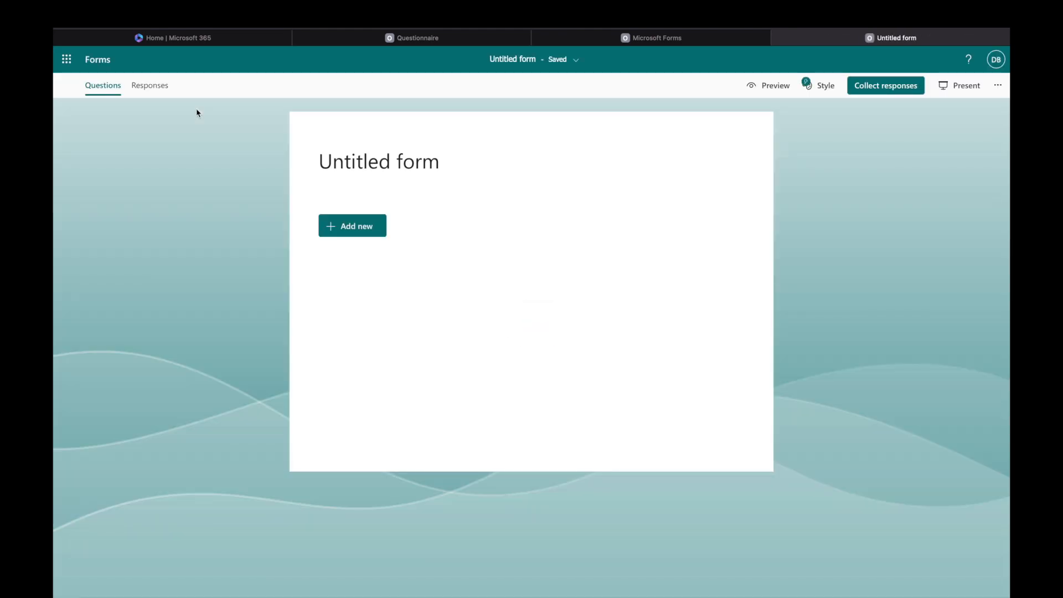
left_click(414, 162)
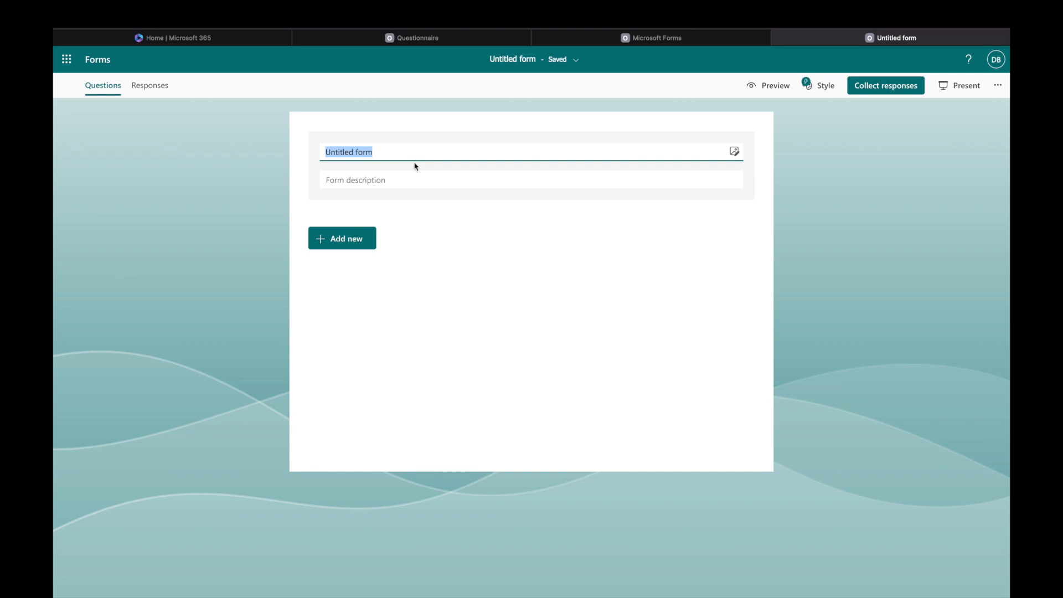
type("Questionnaire")
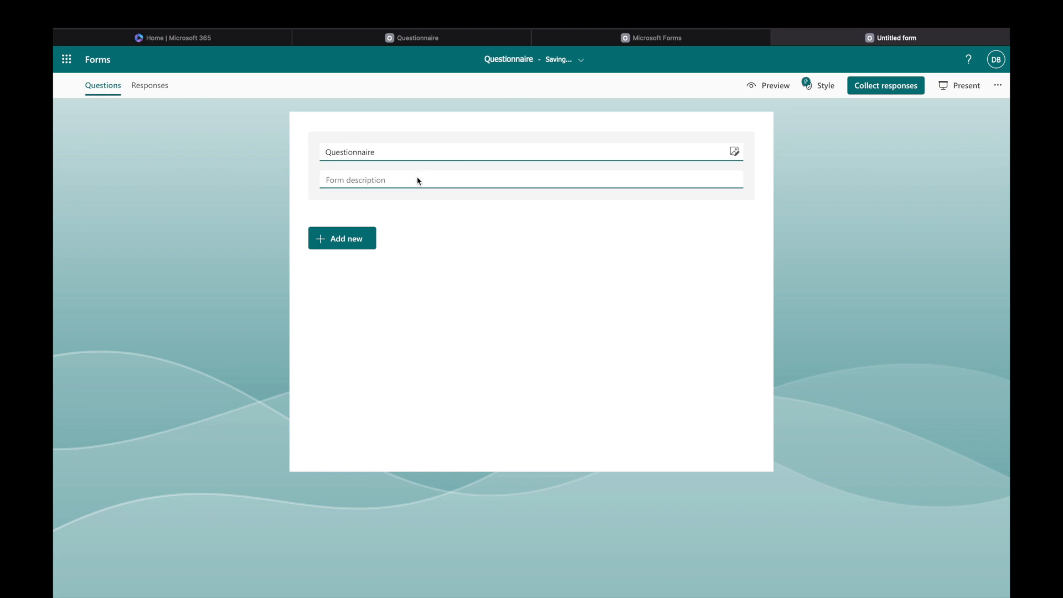
left_click(410, 181)
type("T gather information for my media projecto")
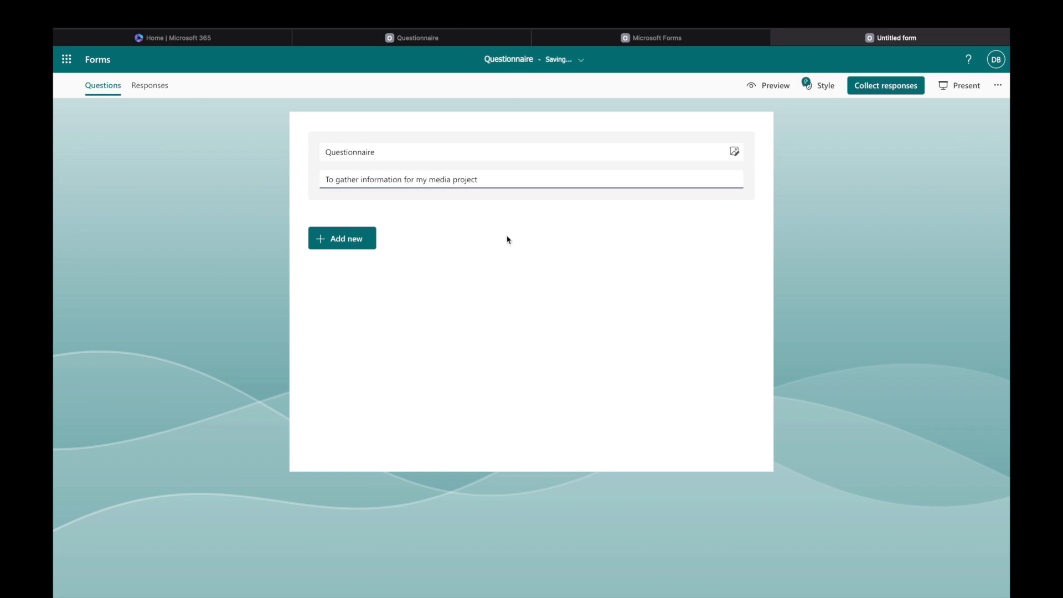
Add a Choice question with the text "What type of phone do you use?".
left_click(348, 245)
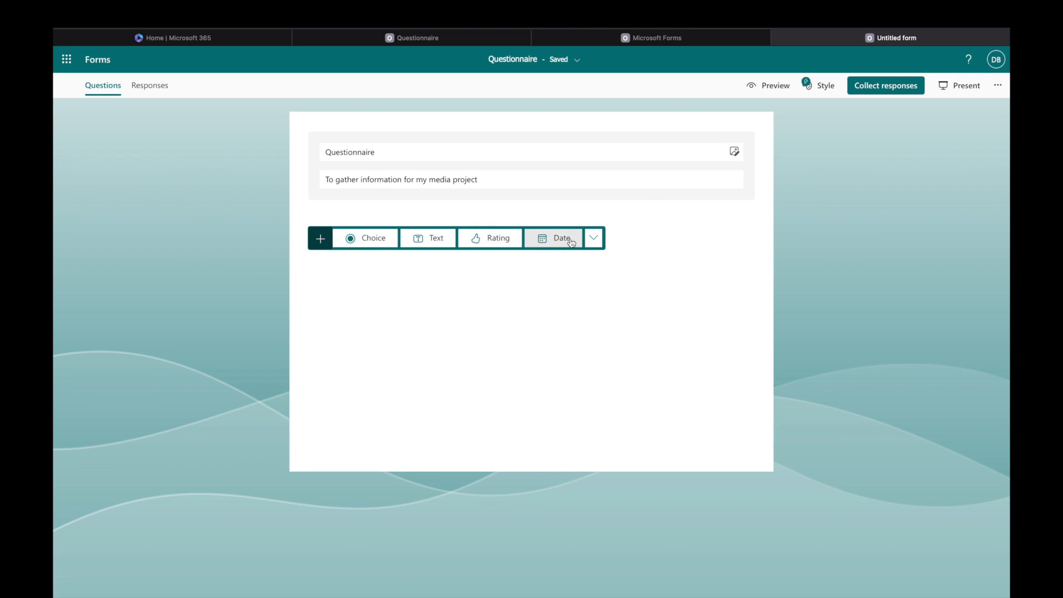
left_click(592, 240)
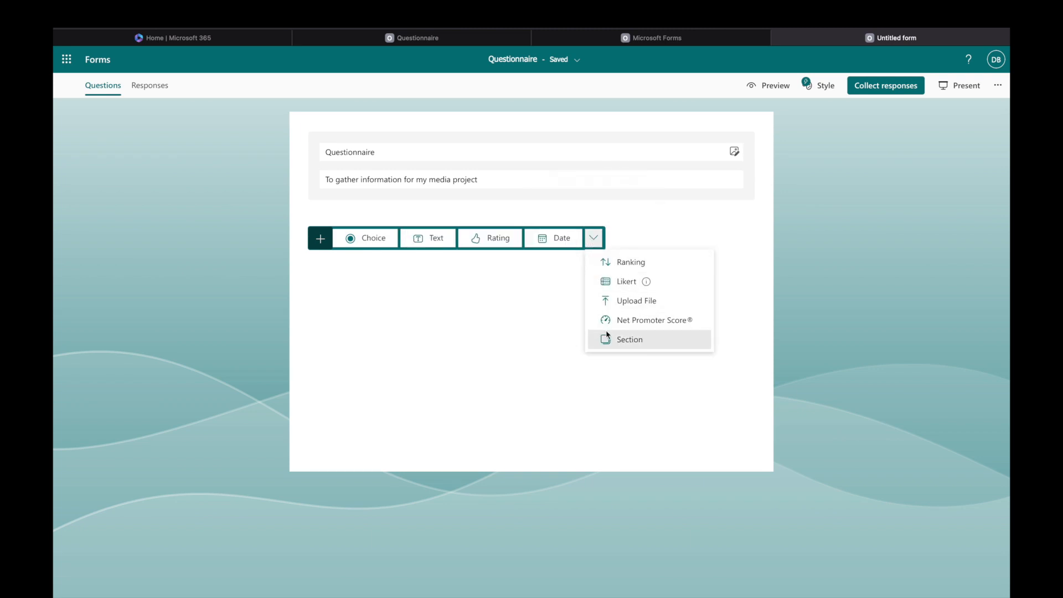
left_click(591, 237)
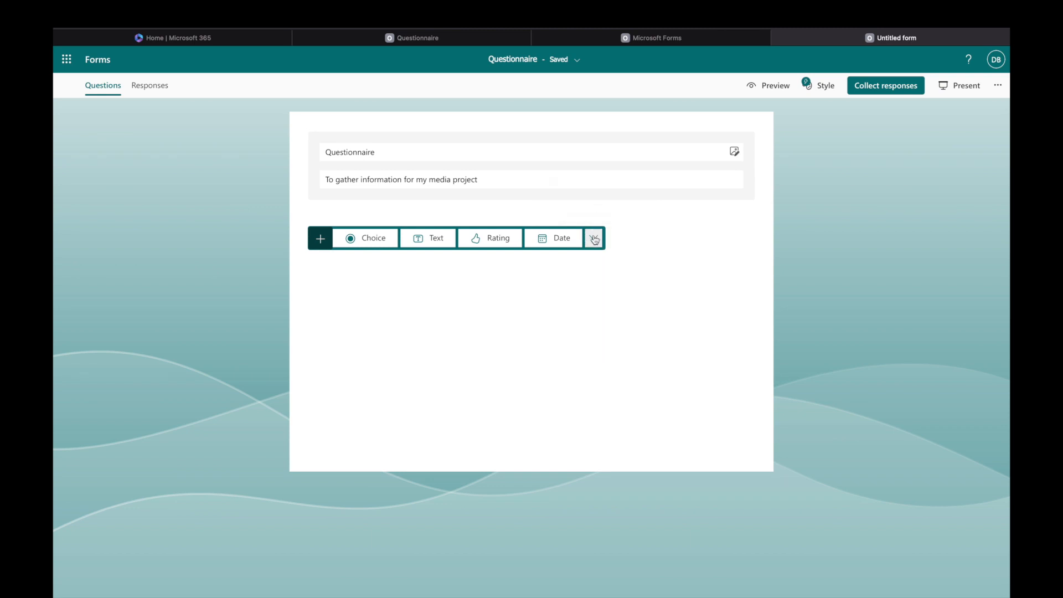
left_click(368, 238)
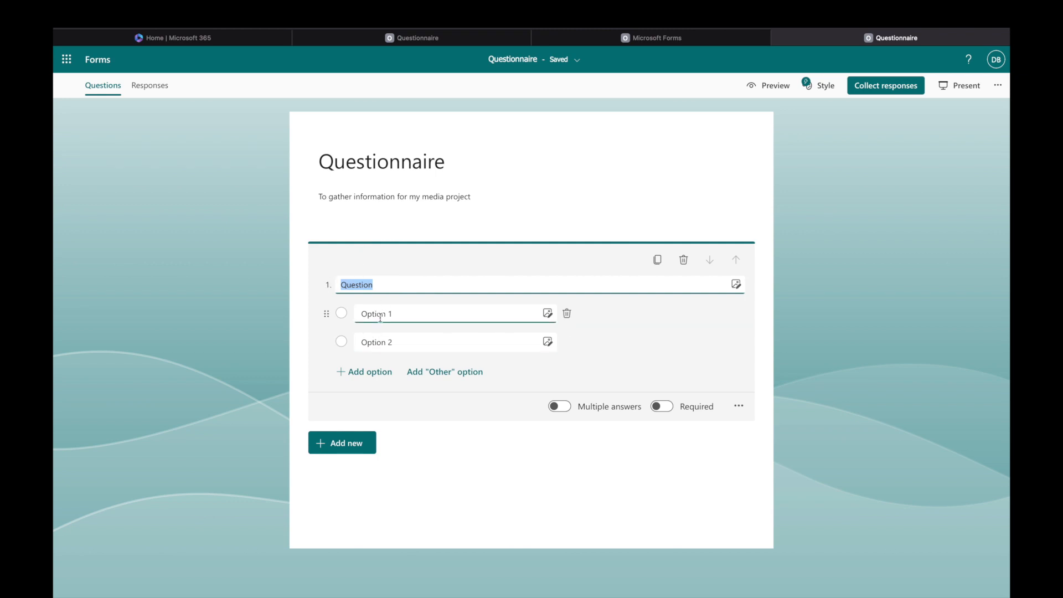
left_click(380, 286)
key("BackSpace")
key("BackSpace")
key("BackSpace")
key("BackSpace")
key("BackSpace")
key("BackSpace")
key("BackSpace")
key("BackSpace")
type("What type of phone do you use?")
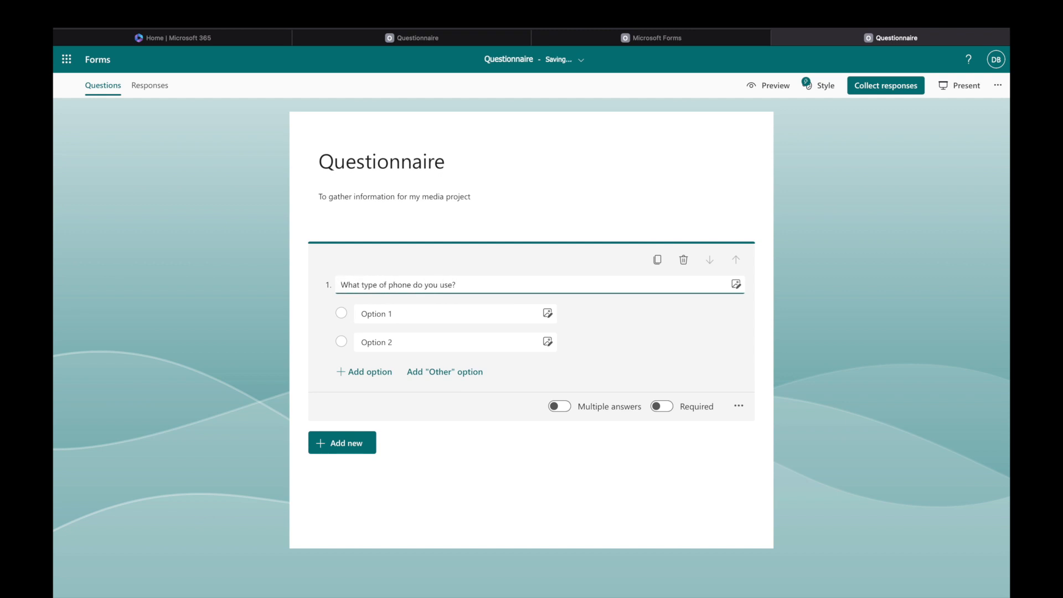
Give the phone question the options Apple, Android and Other, and make it required.
left_click(372, 315)
type("Apple")
key("Return")
type("Android")
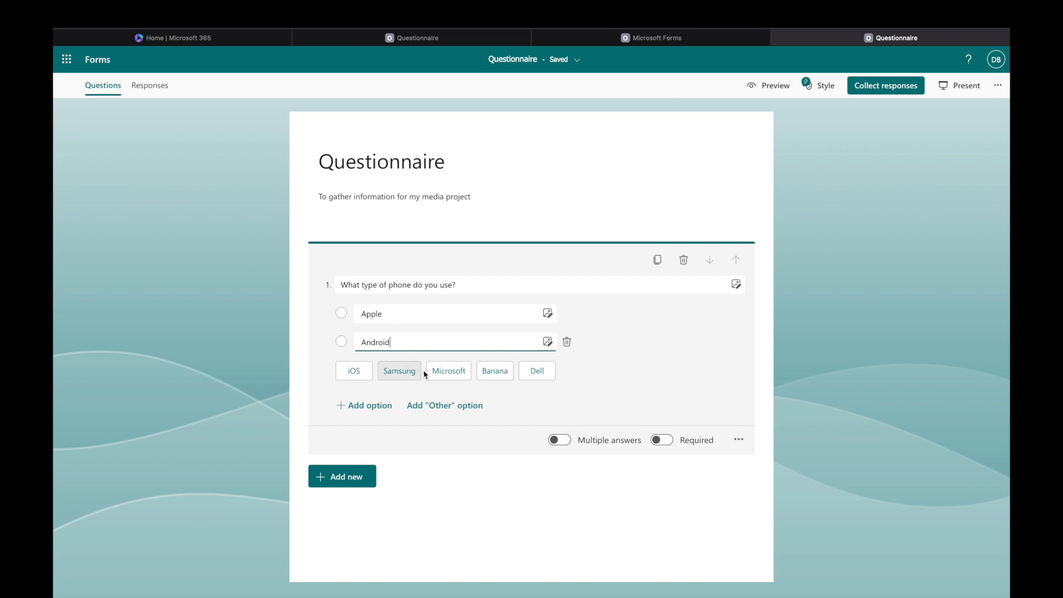
left_click(433, 407)
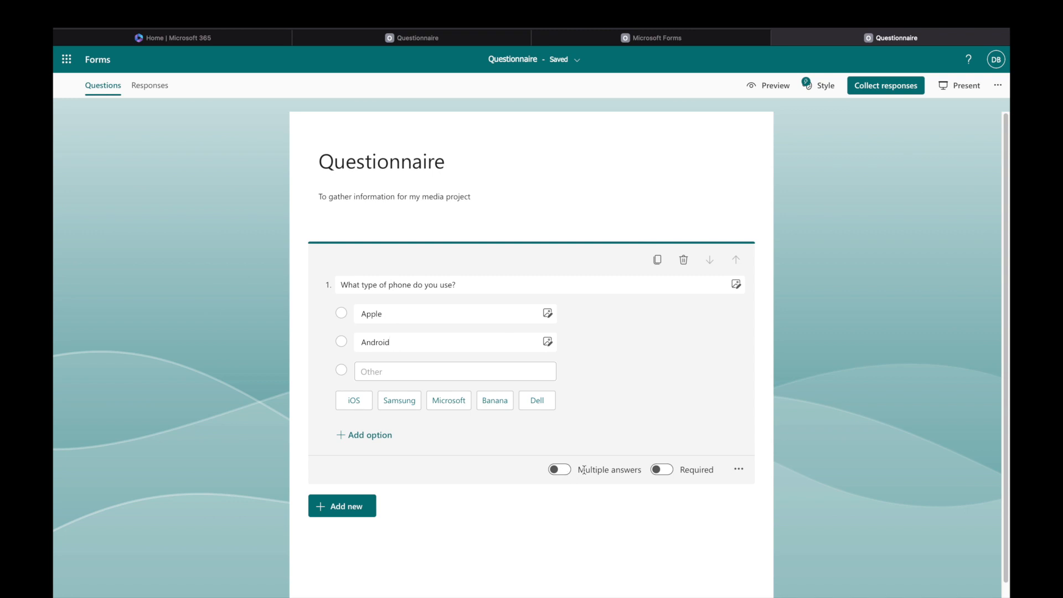
left_click(662, 470)
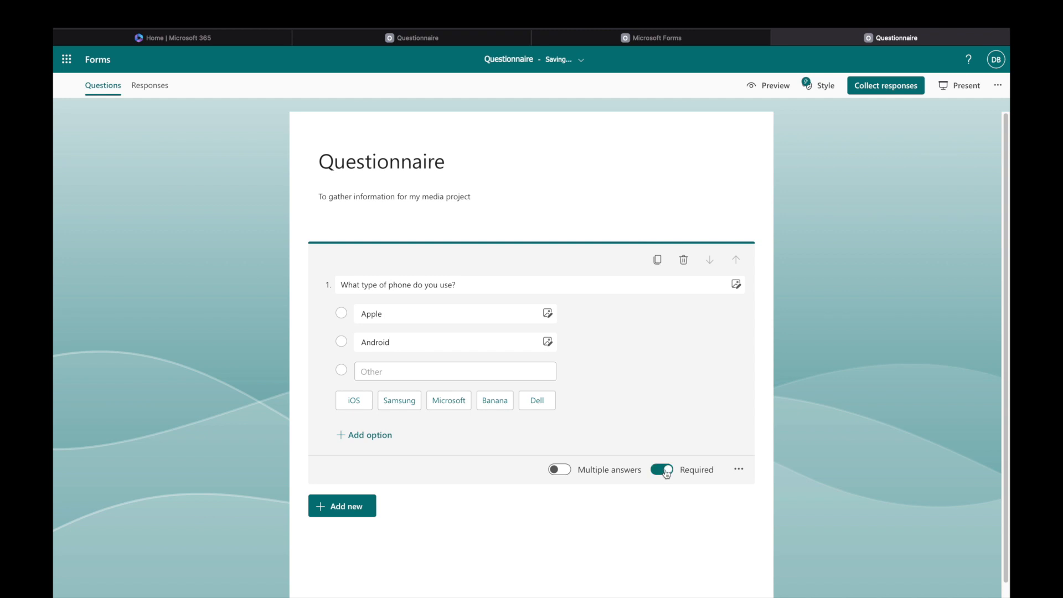
Add a short-answer Text question reading "What is your favourite film genre?" below the phone question.
scroll(663, 415, "down", 1)
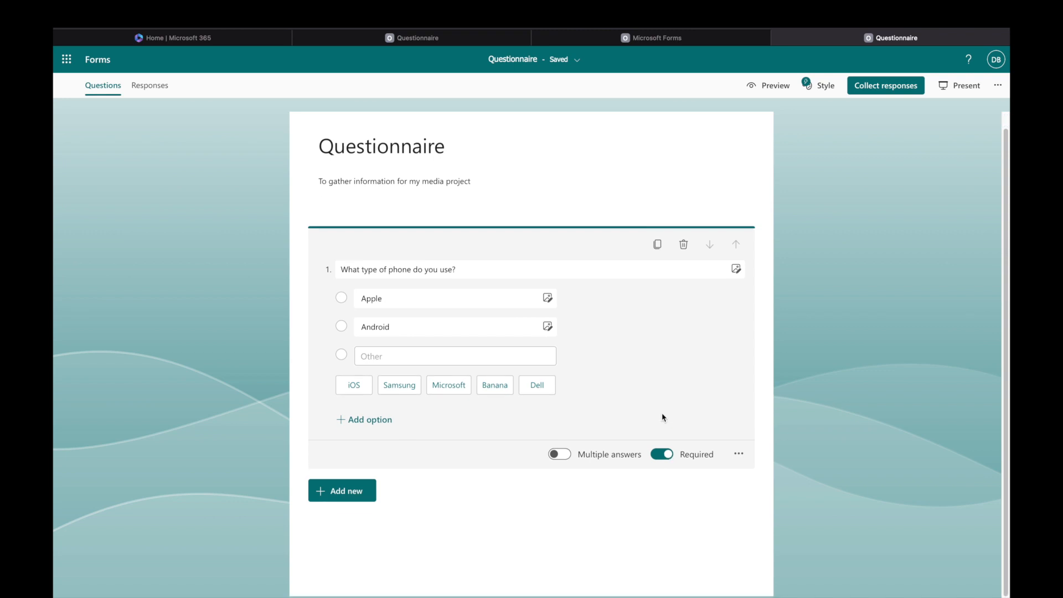
left_click(351, 496)
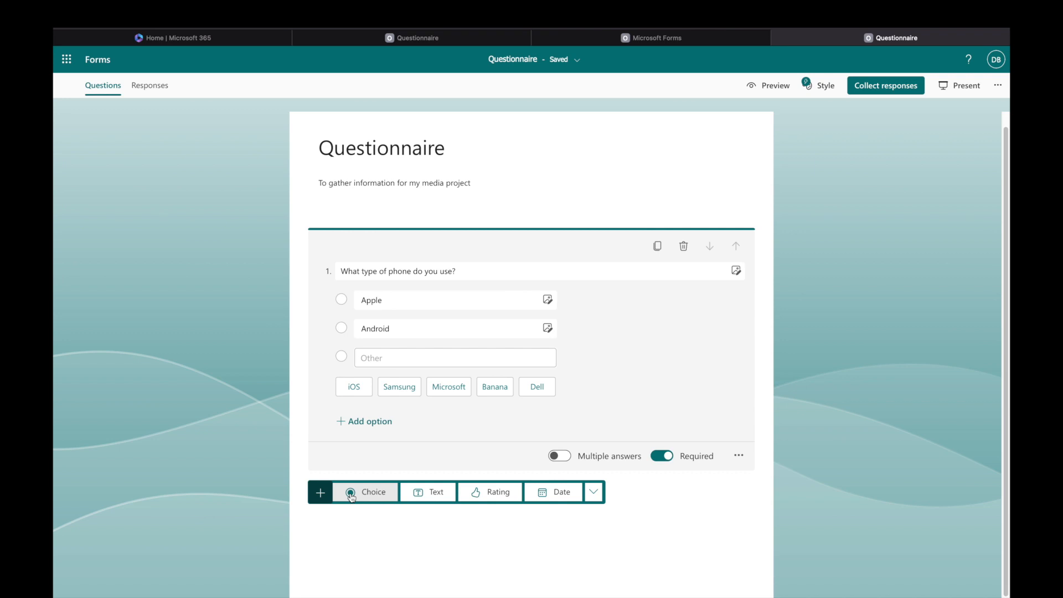
left_click(436, 493)
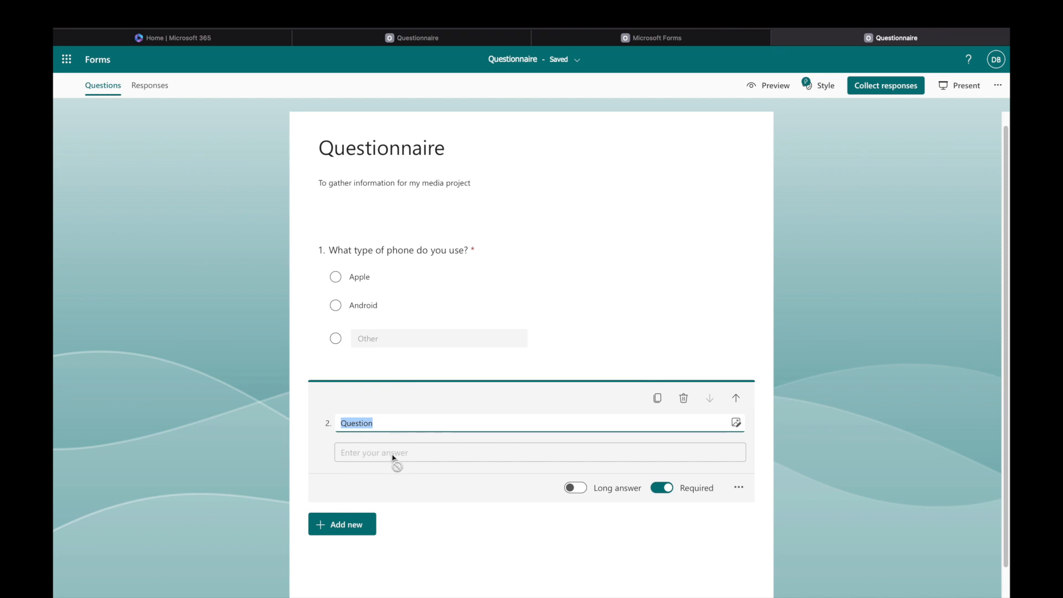
left_click(383, 423)
double_click(384, 423)
type("What is your favourite film genre?")
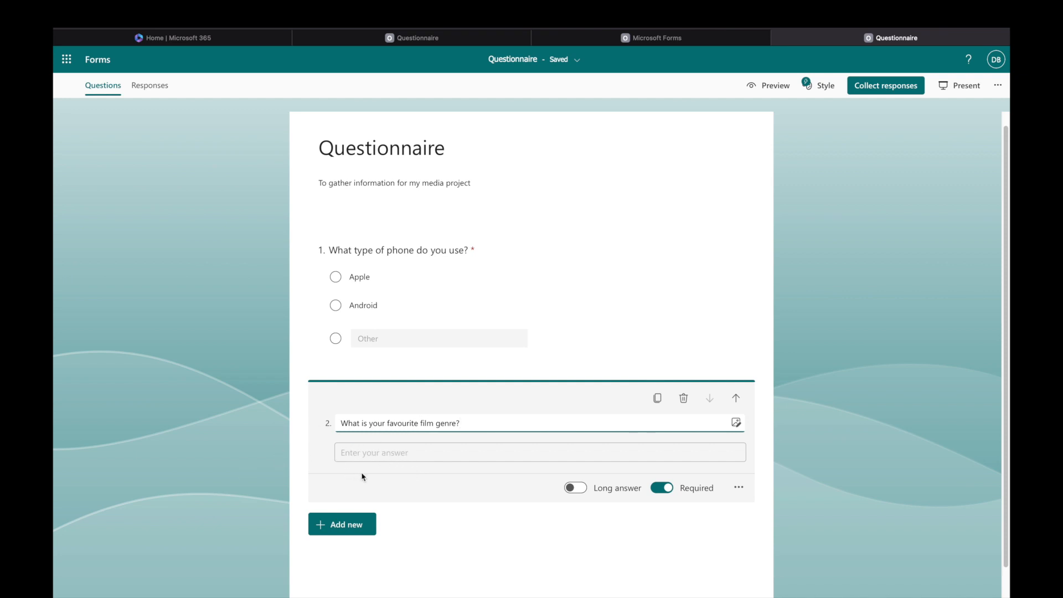
left_click(577, 488)
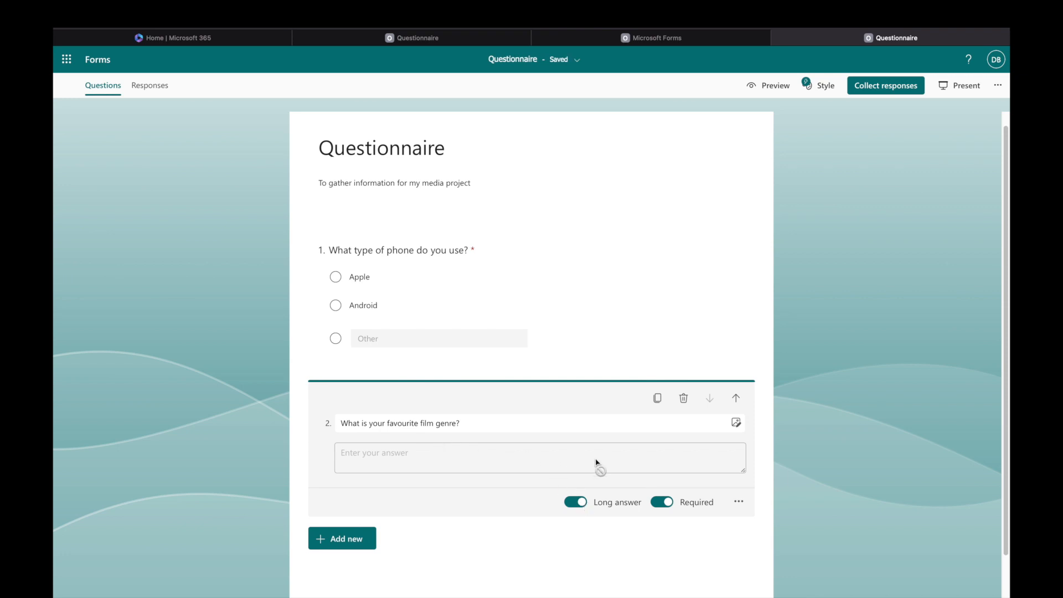
left_click(579, 502)
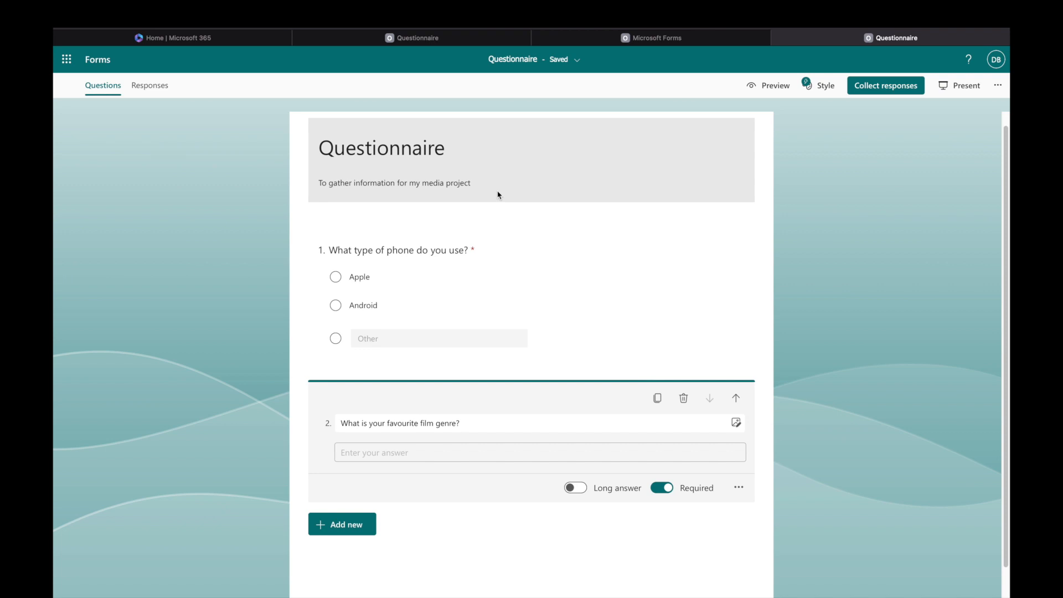
Apply the suggested chalkboard style with handwritten maths formulas to the form.
left_click(824, 88)
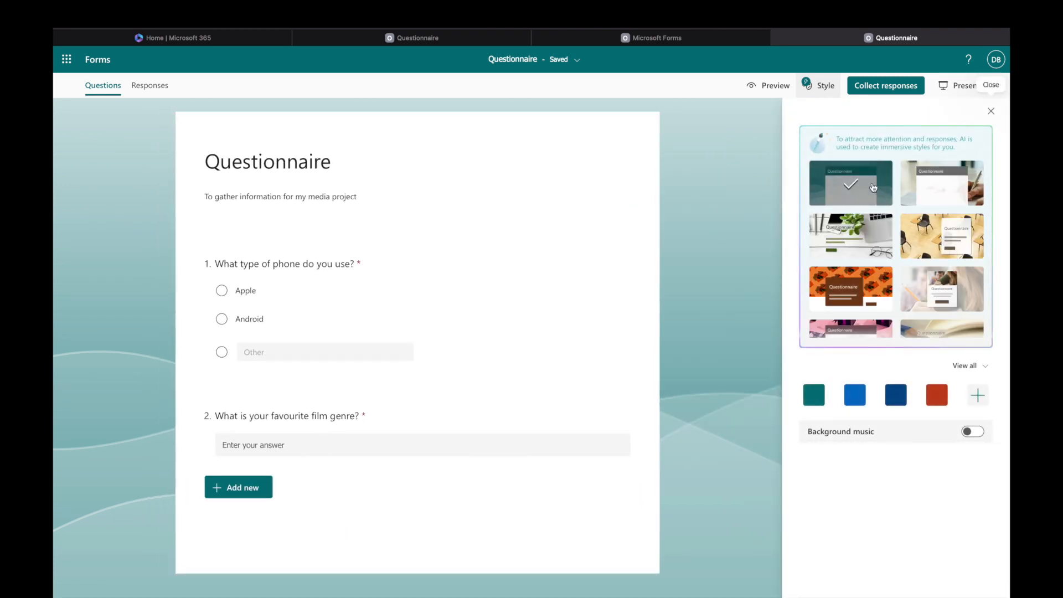
scroll(873, 187, "down", 5)
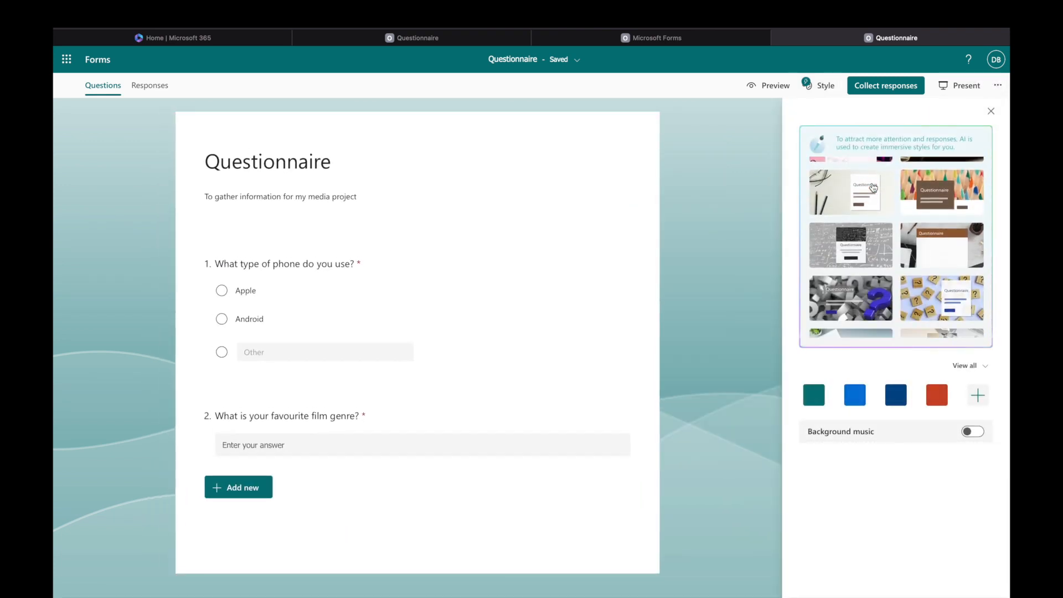
left_click(857, 228)
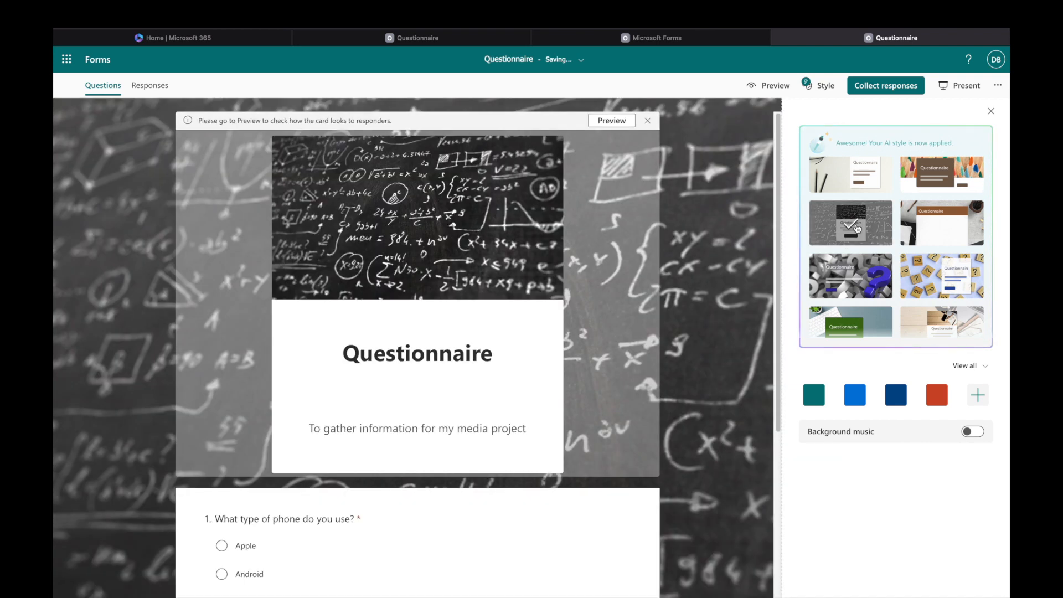
scroll(502, 445, "down", 5)
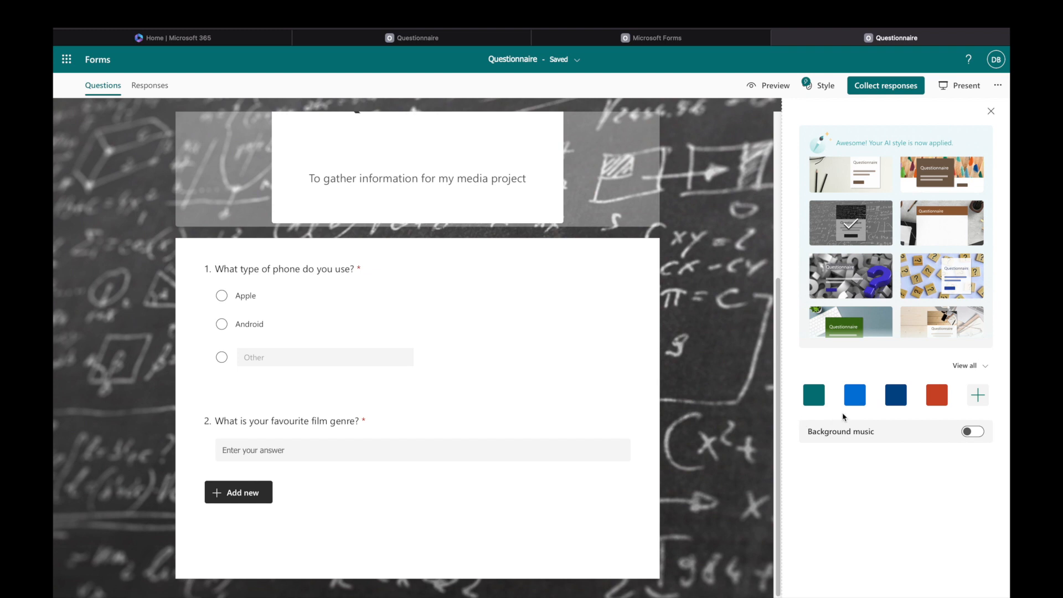
Try the dark blue and red theme colours, and set the form's theme to the lighter blue.
left_click(900, 395)
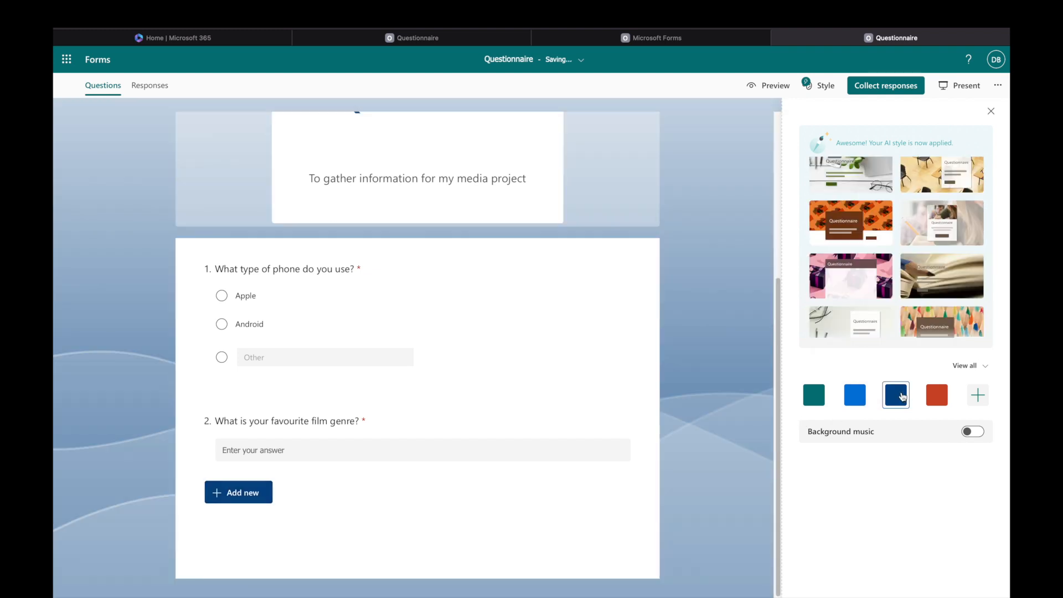
left_click(937, 396)
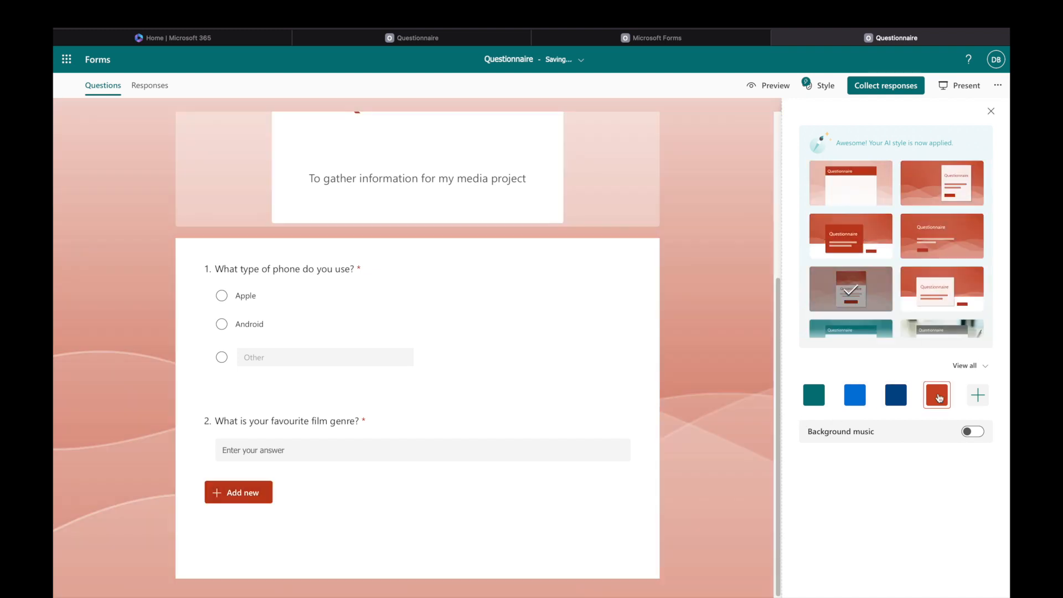
left_click(855, 397)
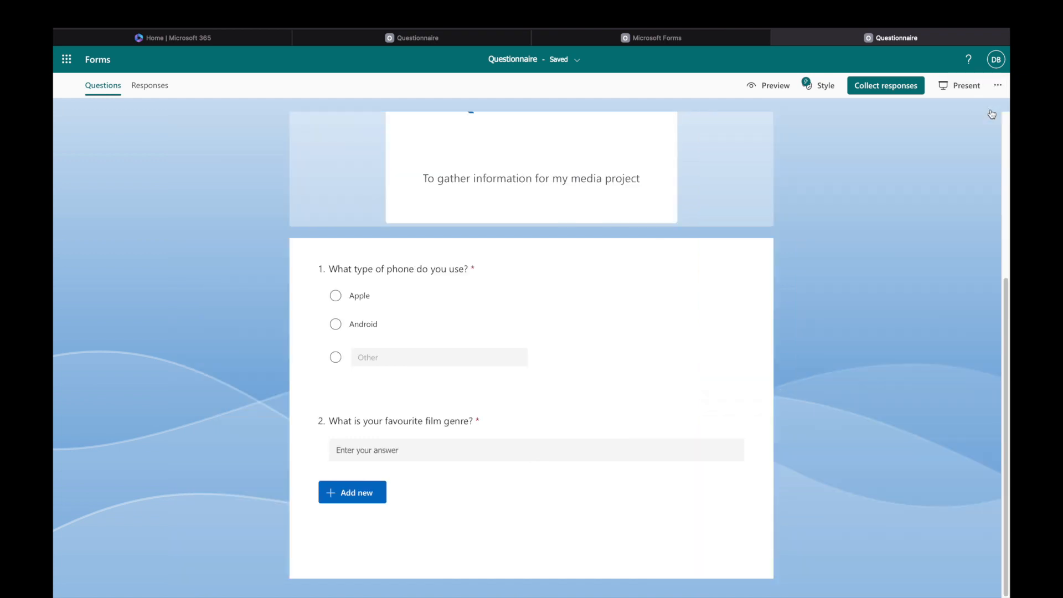
left_click(991, 113)
Preview the questionnaire's cover and questions in the computer and mobile views, and return to editing.
left_click(778, 86)
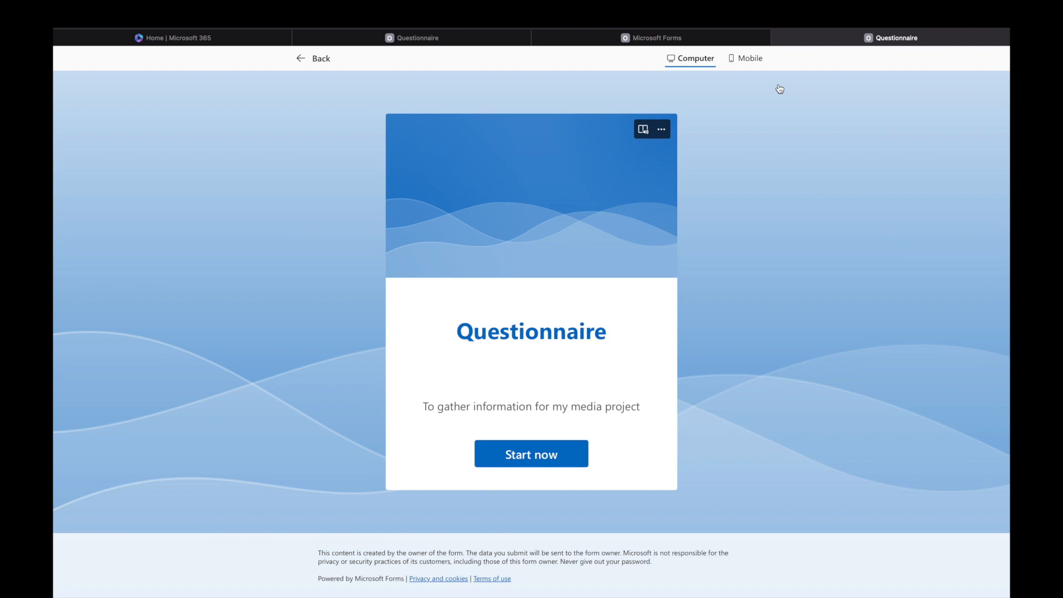
left_click(553, 458)
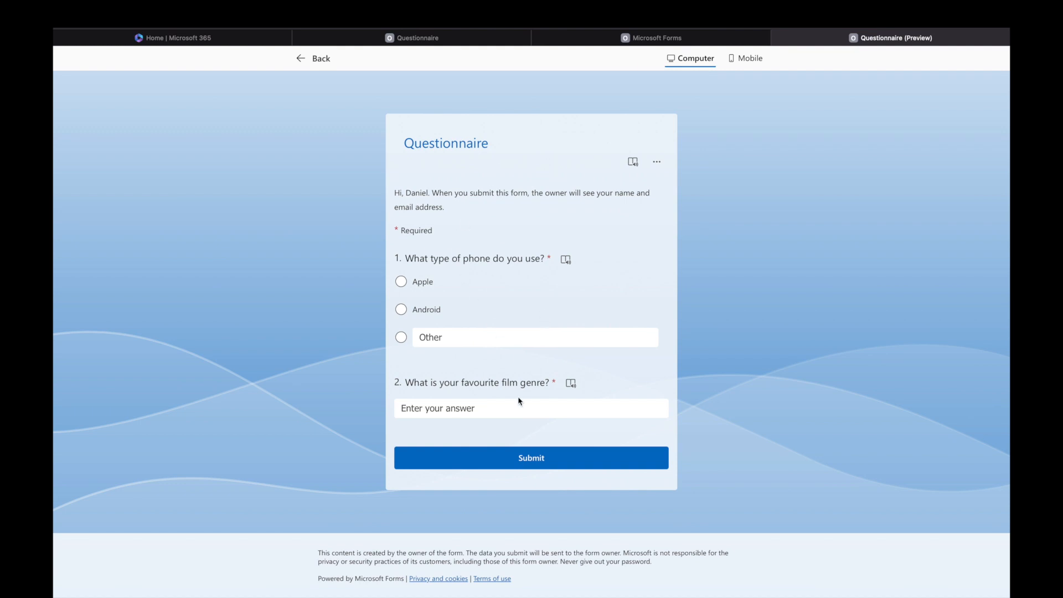
left_click(759, 60)
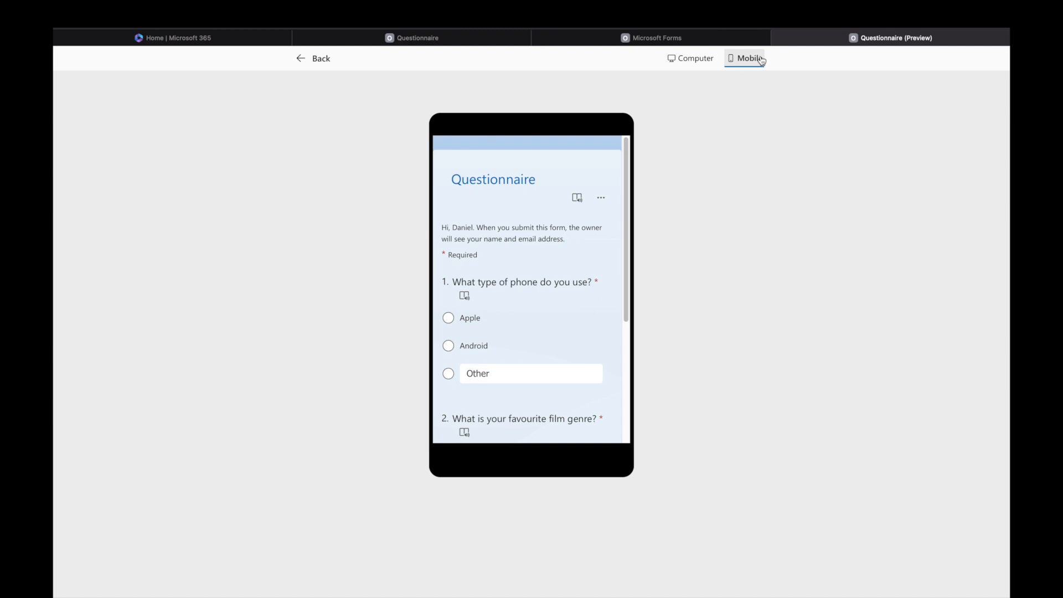
scroll(563, 316, "down", 5)
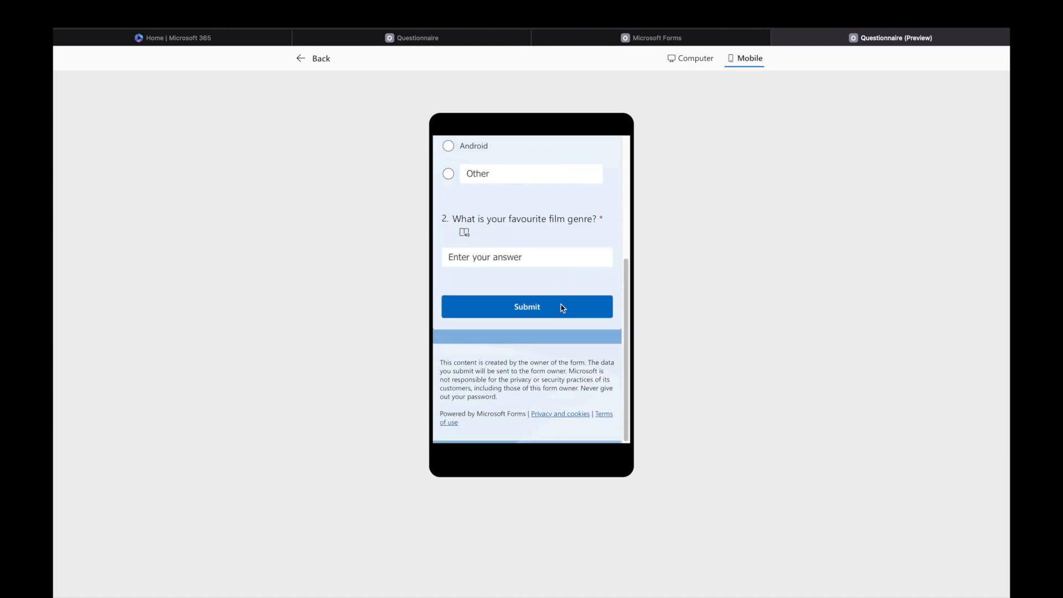
scroll(560, 306, "up", 5)
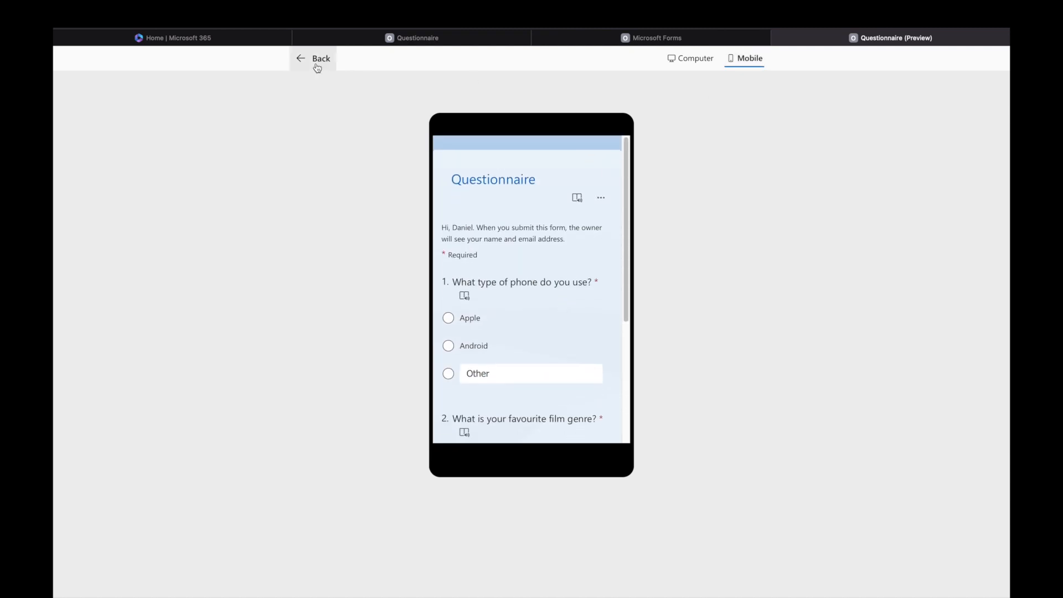
left_click(317, 68)
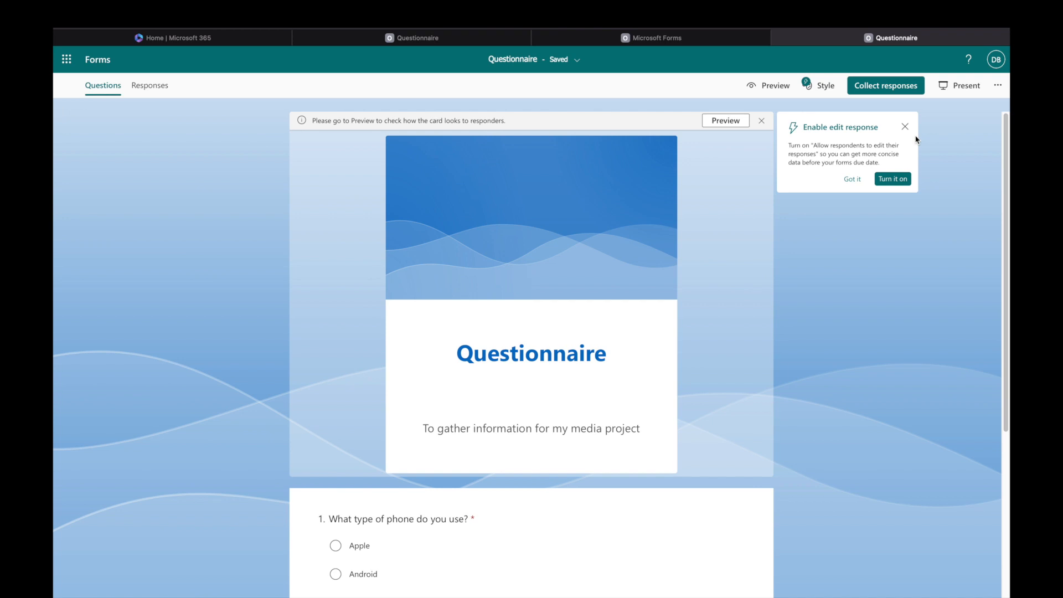
Limit the form to one response per person in the sharing settings and copy its response link.
left_click(880, 89)
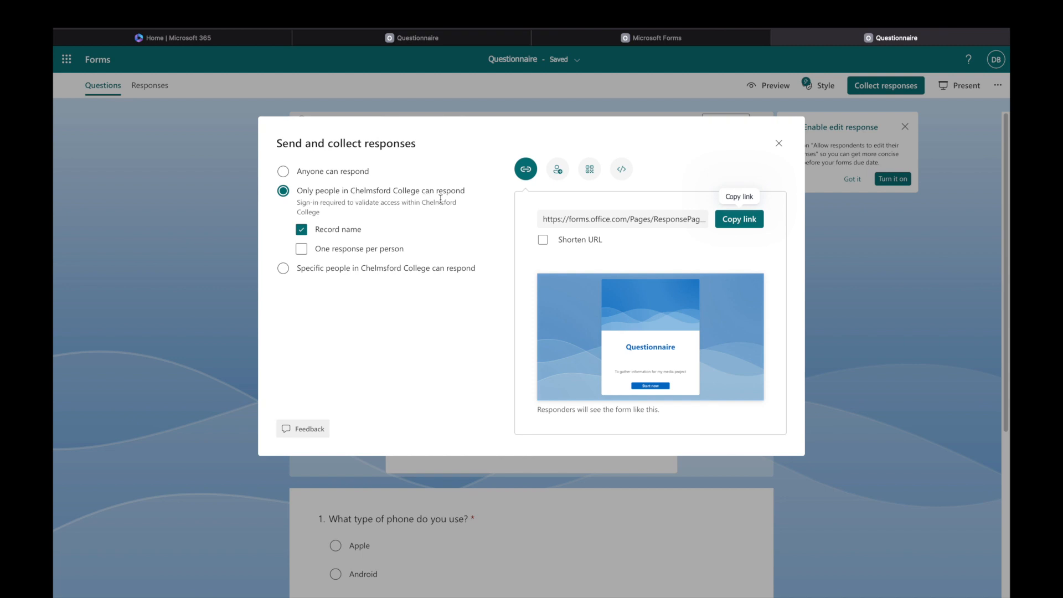
left_click(302, 249)
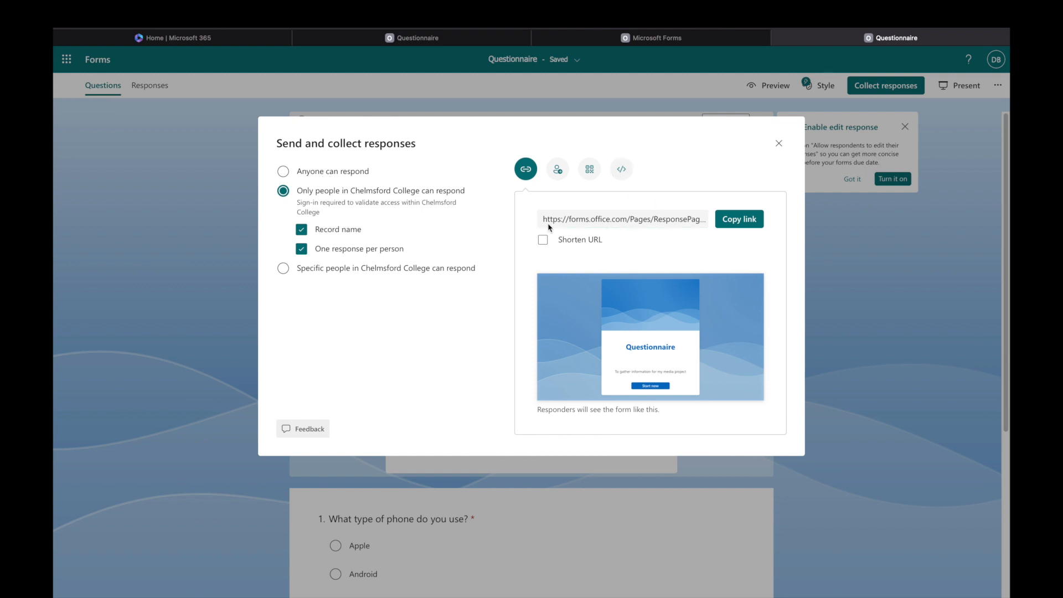
left_click(734, 222)
Review the form's other sharing options: the Outlook or Teams invitation, the QR code and the embed code.
left_click(557, 171)
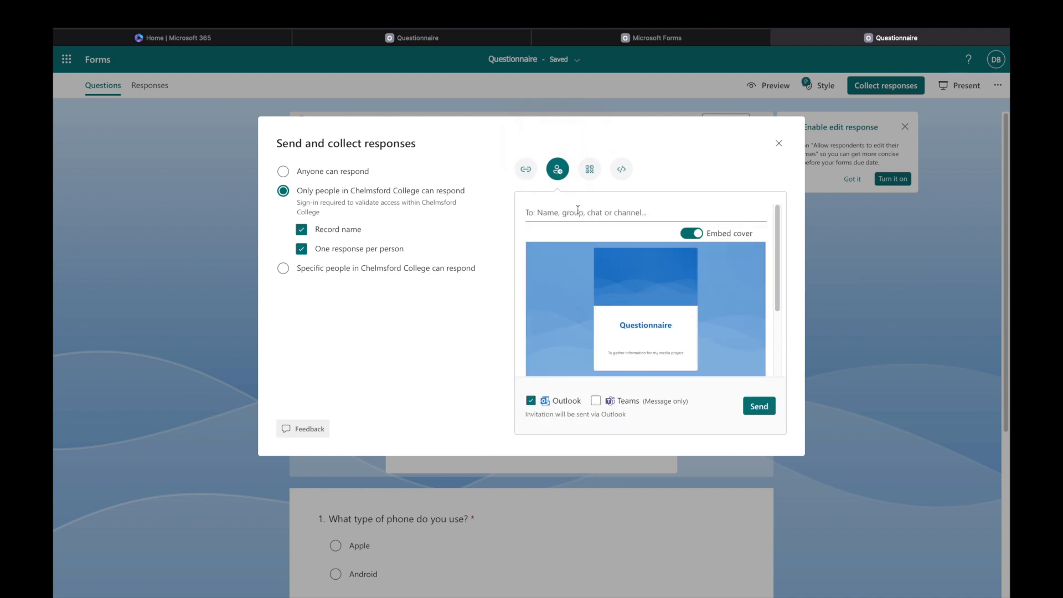
scroll(595, 268, "down", 1)
scroll(586, 243, "up", 1)
left_click(590, 170)
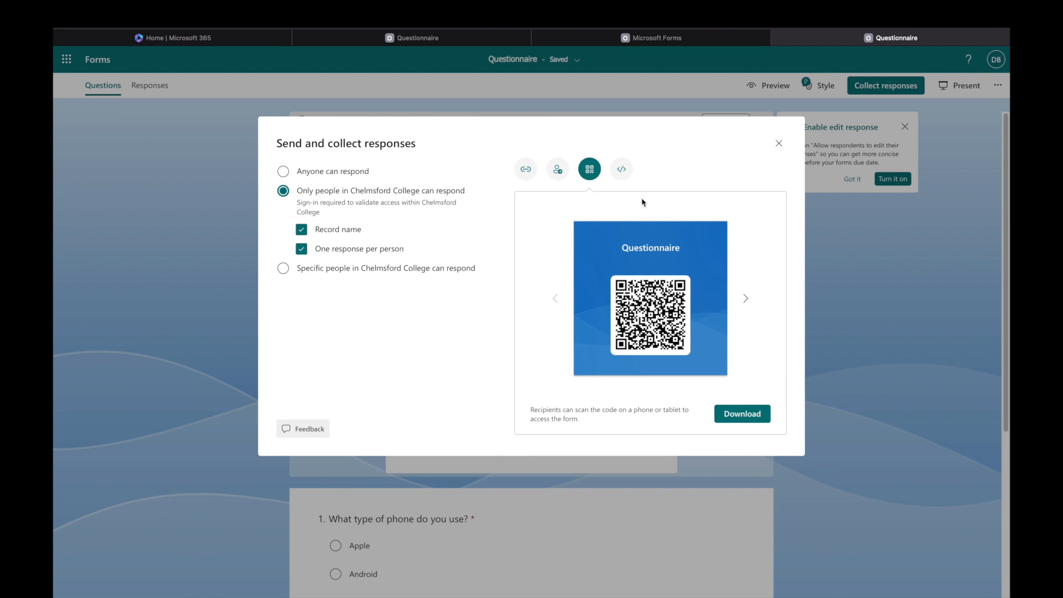
left_click(621, 169)
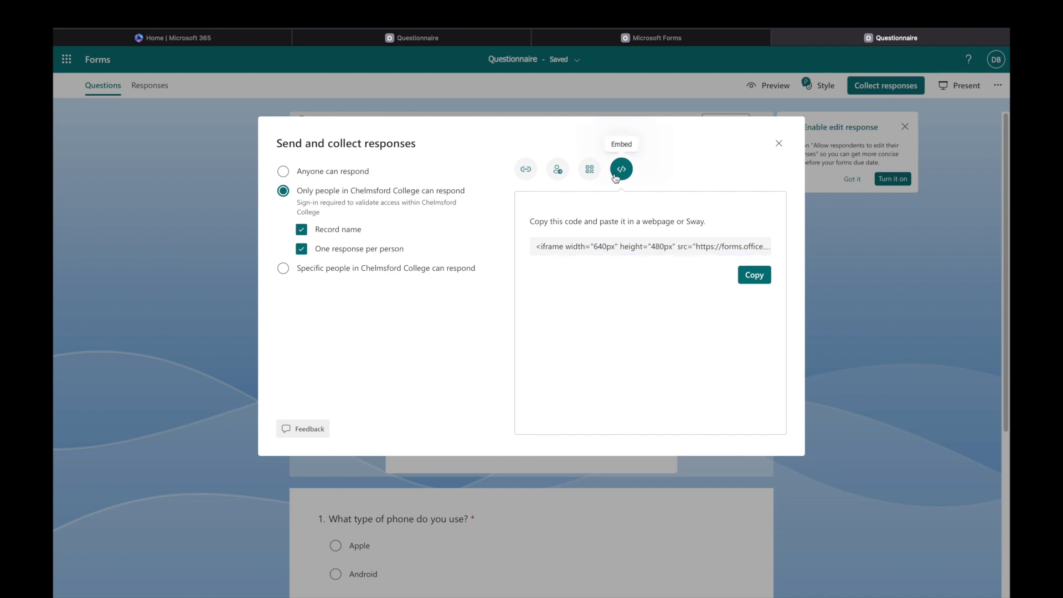
left_click(583, 172)
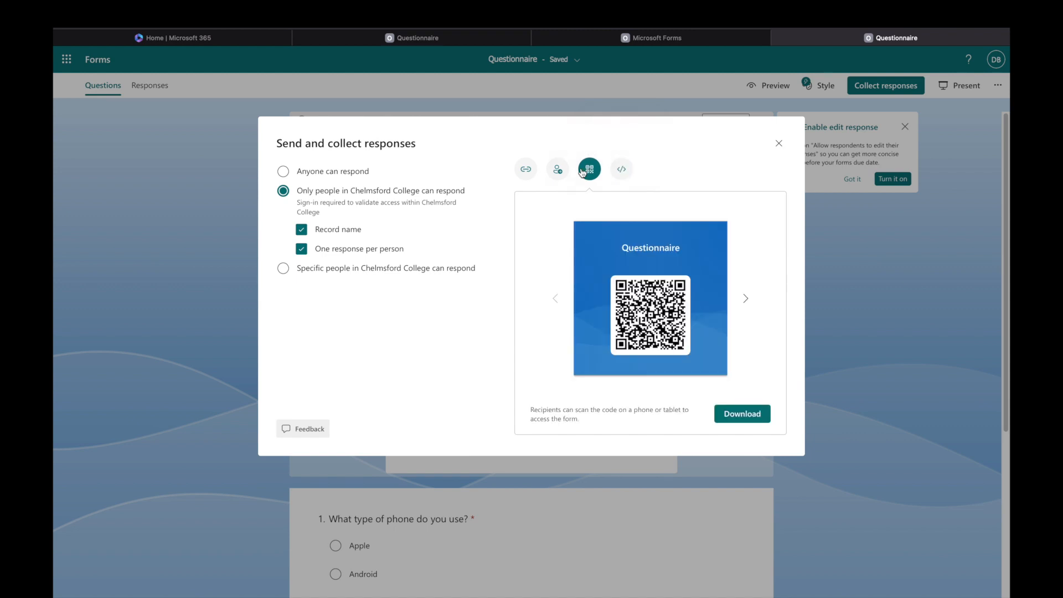